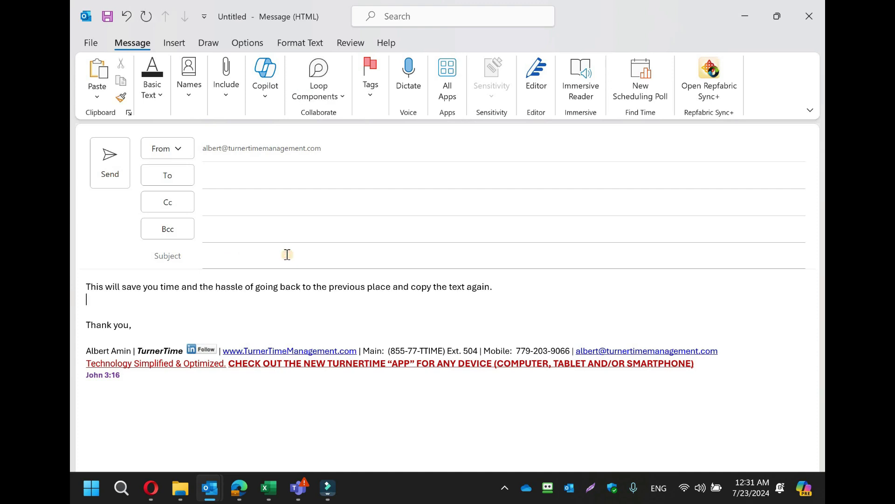
Paste the latest clipboard history item into the draft and delete the blank line above 'Thank you,'.
key(super+v)
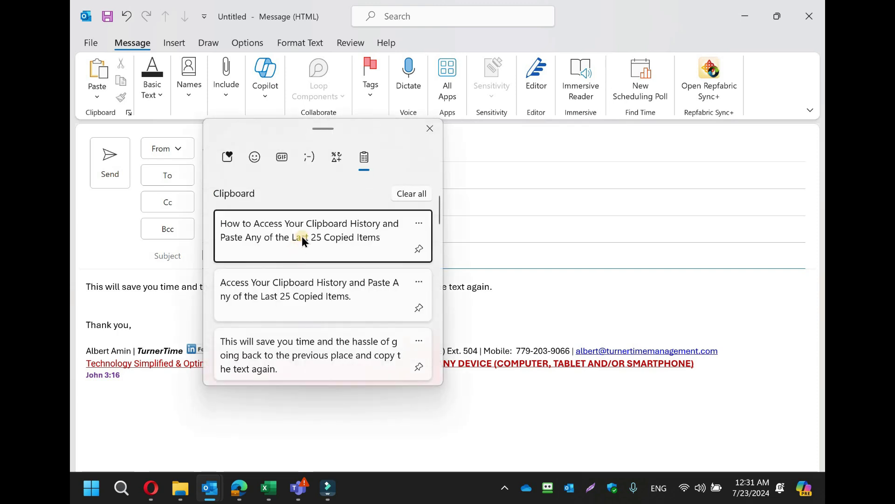
click(363, 241)
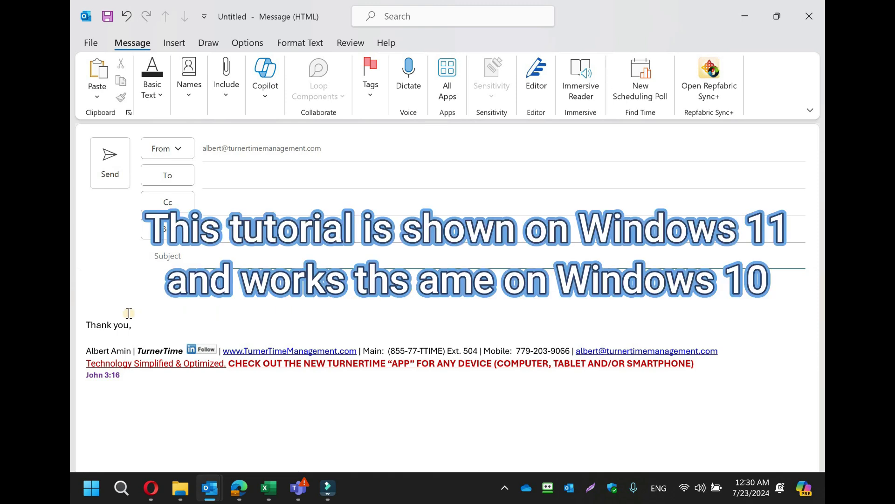
click(267, 301)
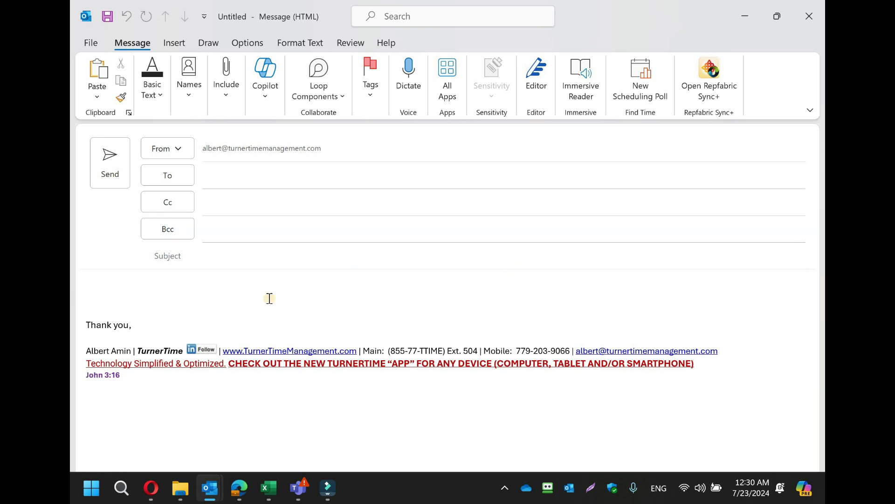
key(Delete)
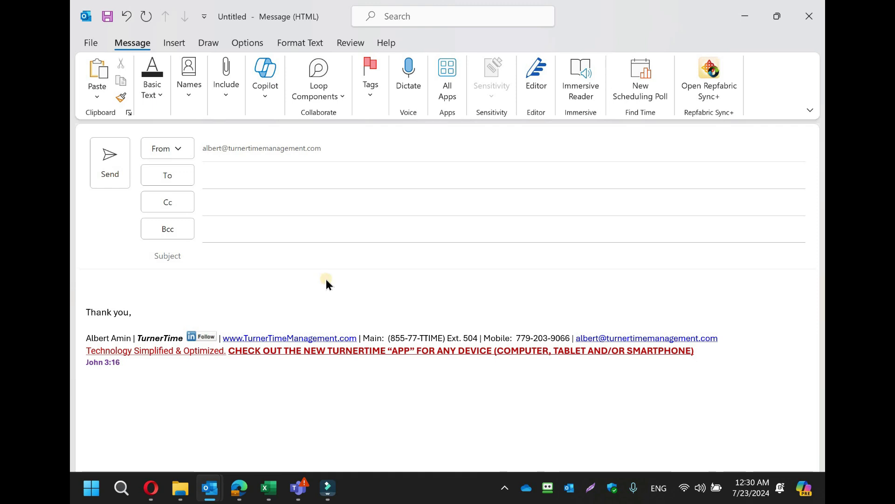
Open Clipboard History with Win+V to show the copied text items over the draft.
key(super+v)
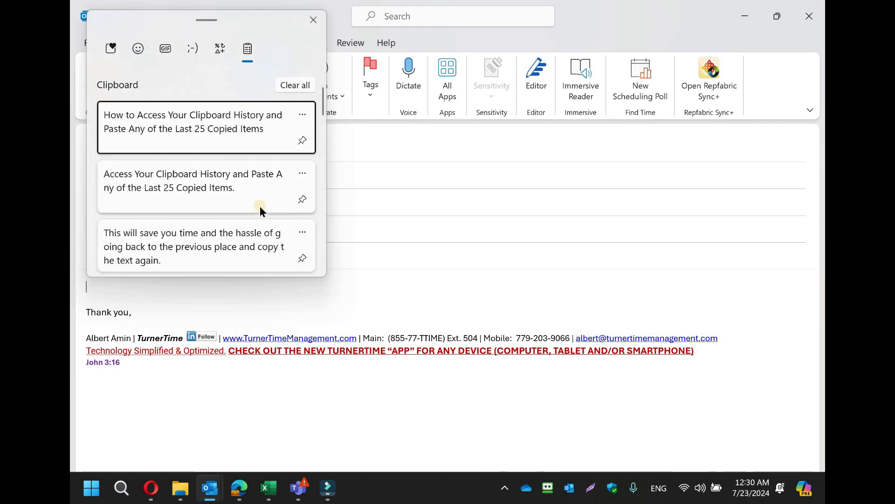
scroll(161, 219, down, 1)
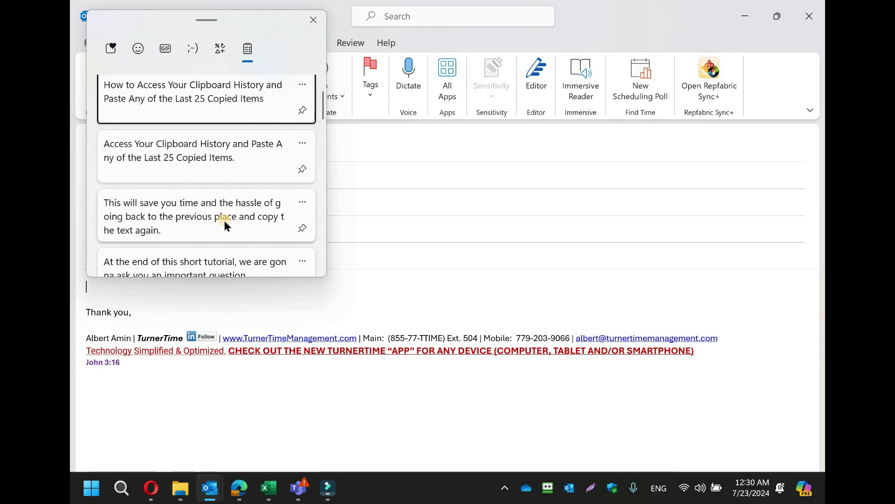
scroll(231, 224, down, 2)
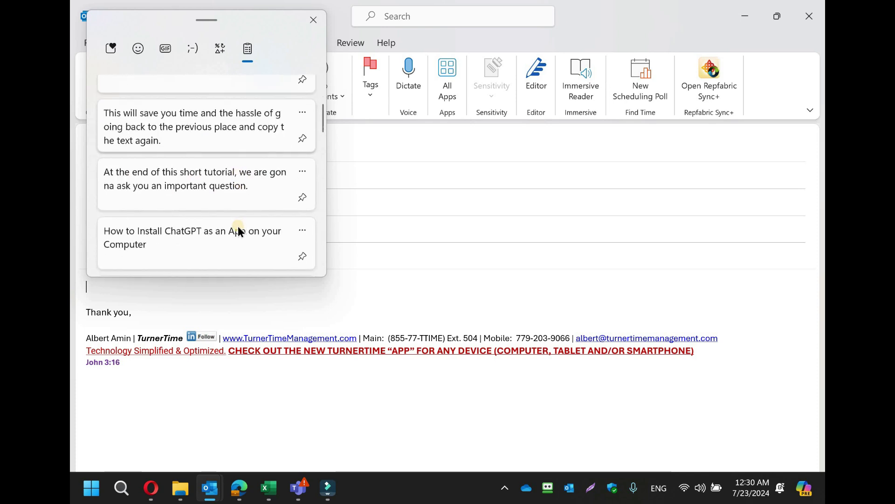
scroll(238, 226, down, 1)
scroll(238, 226, down, 3)
scroll(239, 225, up, 4)
scroll(238, 226, up, 4)
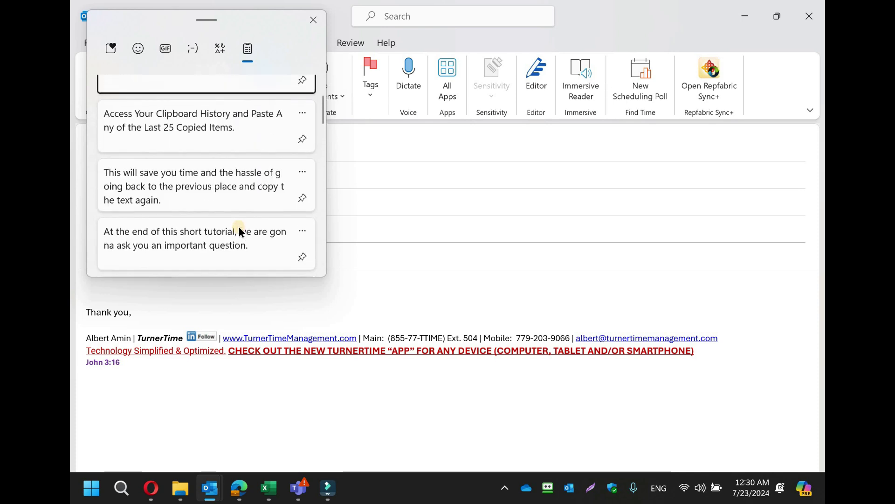
scroll(238, 226, down, 8)
scroll(239, 226, up, 6)
scroll(184, 180, up, 1)
scroll(183, 180, up, 1)
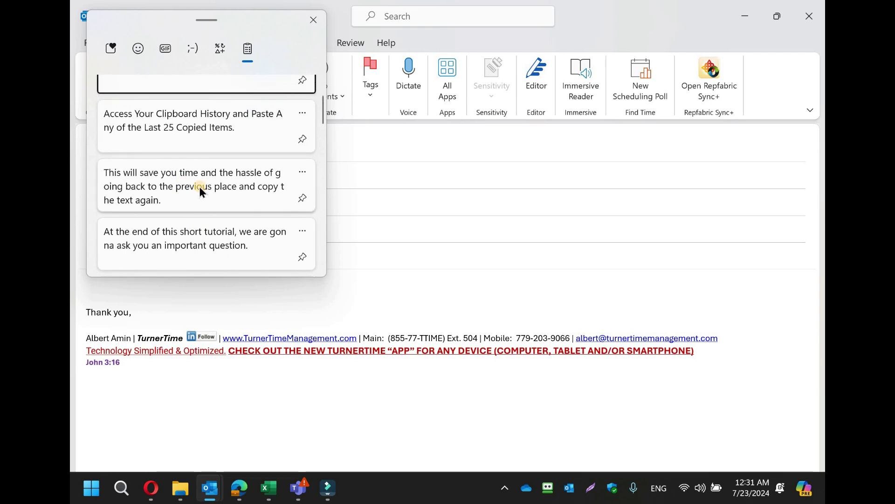
Paste the 'This will save you time…' clipboard item above the sign-off, followed by a new line.
click(199, 186)
key(Return)
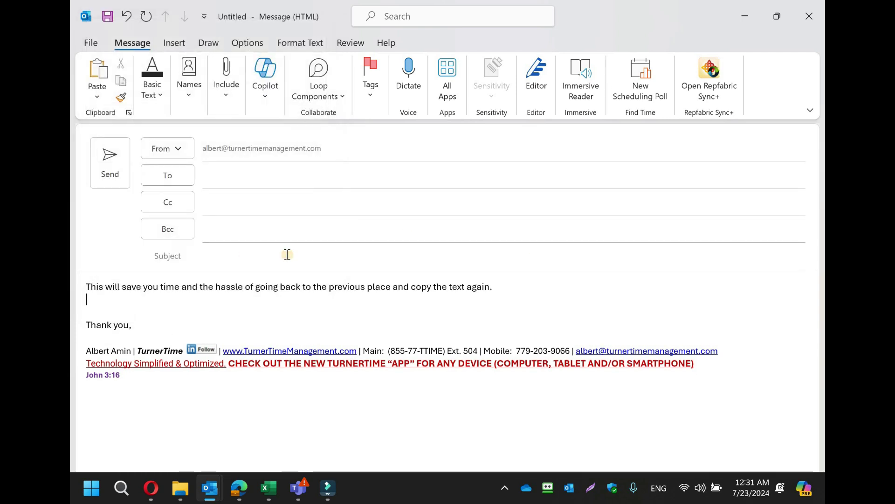